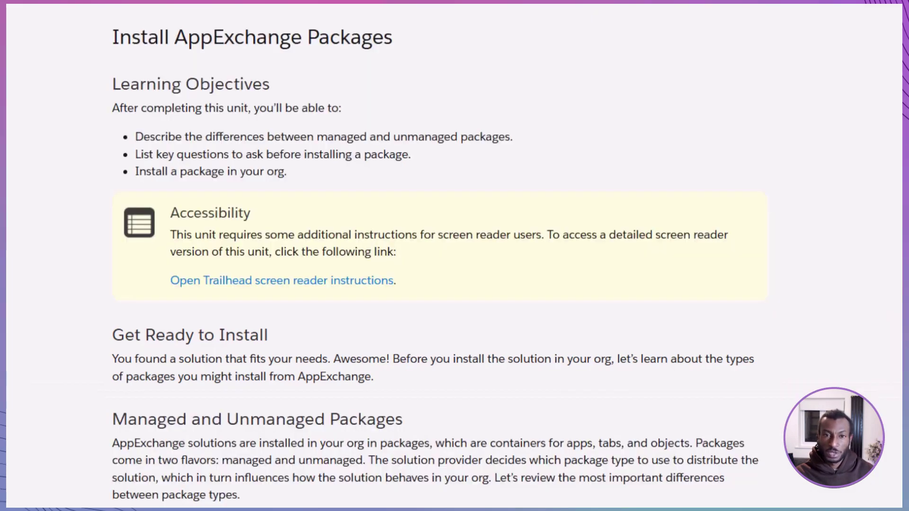
- Launch the Trailhead Playground and confirm a password reset from Get Your Login Credentials
scroll(440, 256, "down", 8)
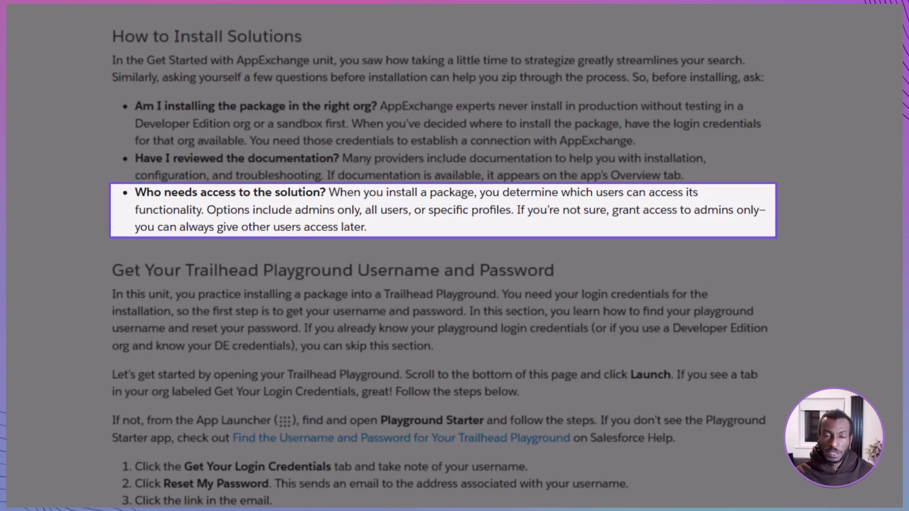
scroll(454, 255, "down", 5)
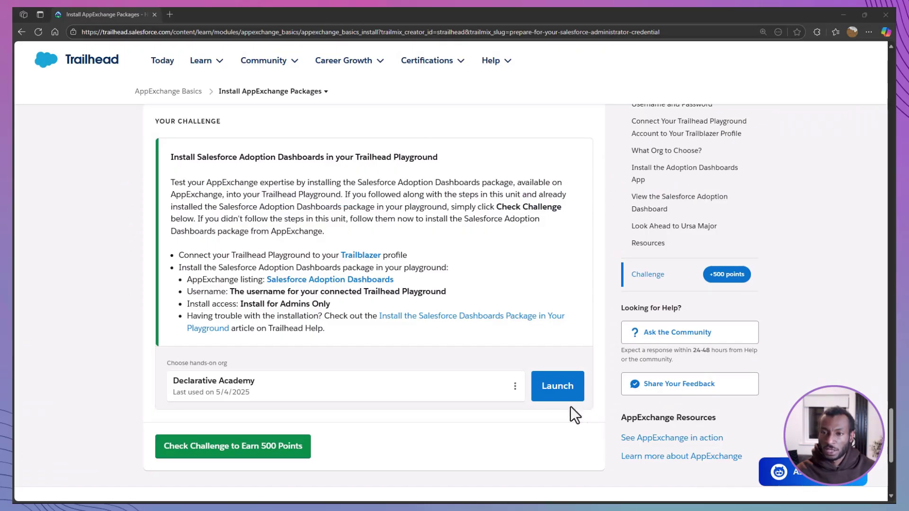
left_click(559, 388)
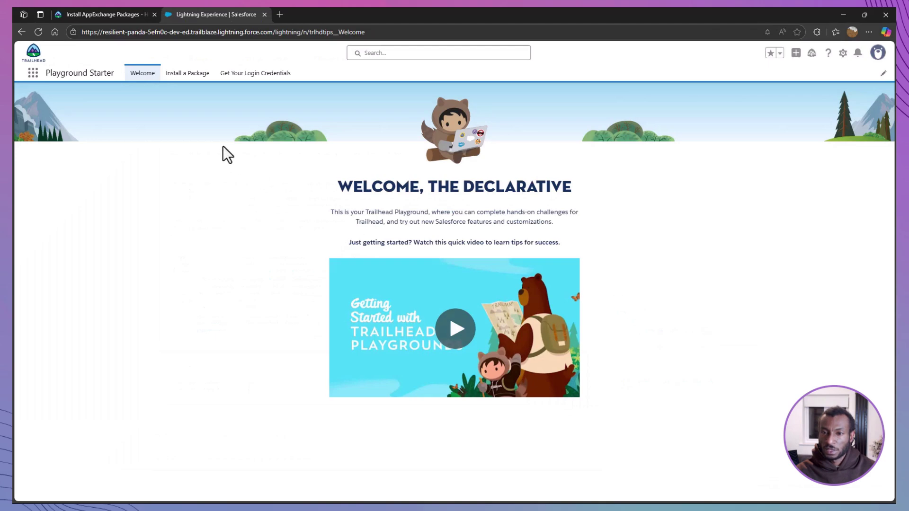
left_click(243, 75)
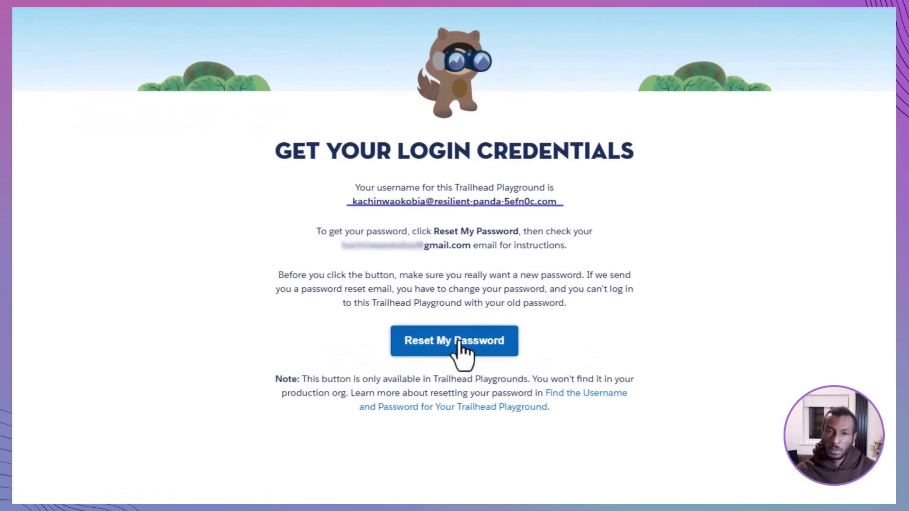
left_click(462, 350)
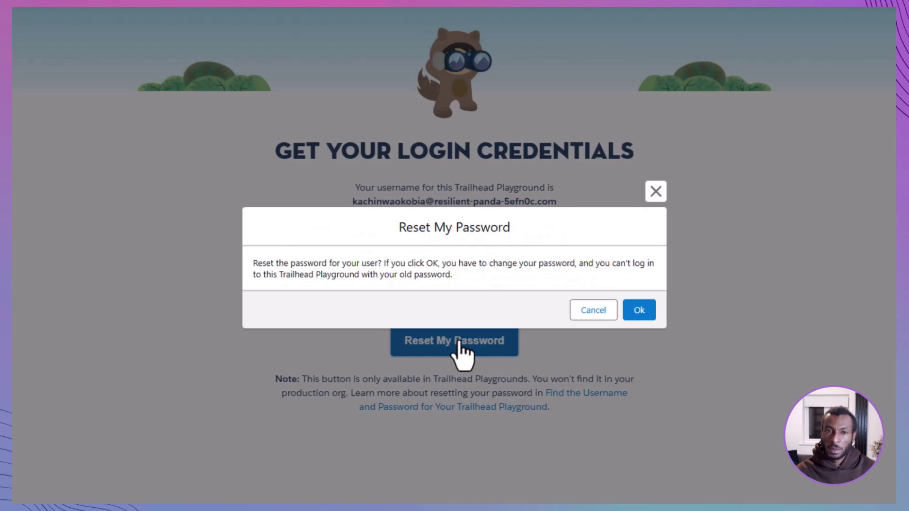
left_click(638, 311)
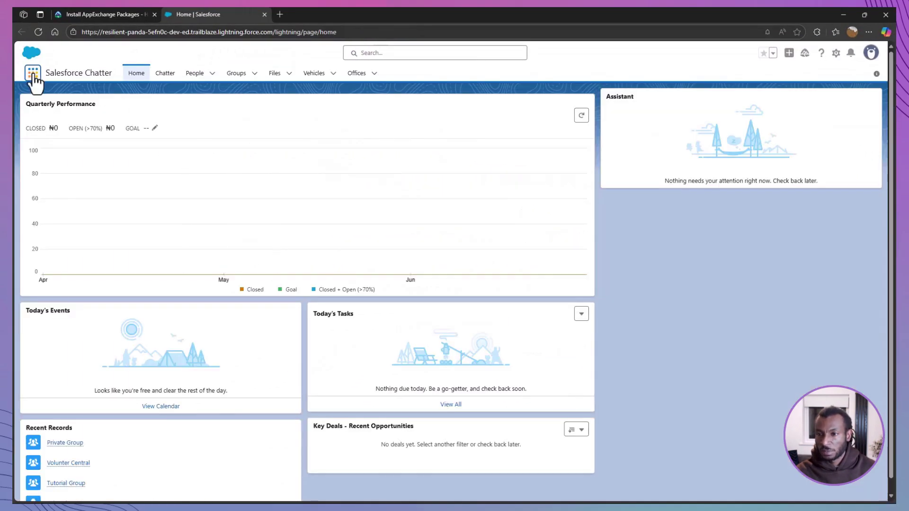
- Reopen the Playground Starter app from All Items to view the login credentials again
left_click(32, 74)
left_click(40, 250)
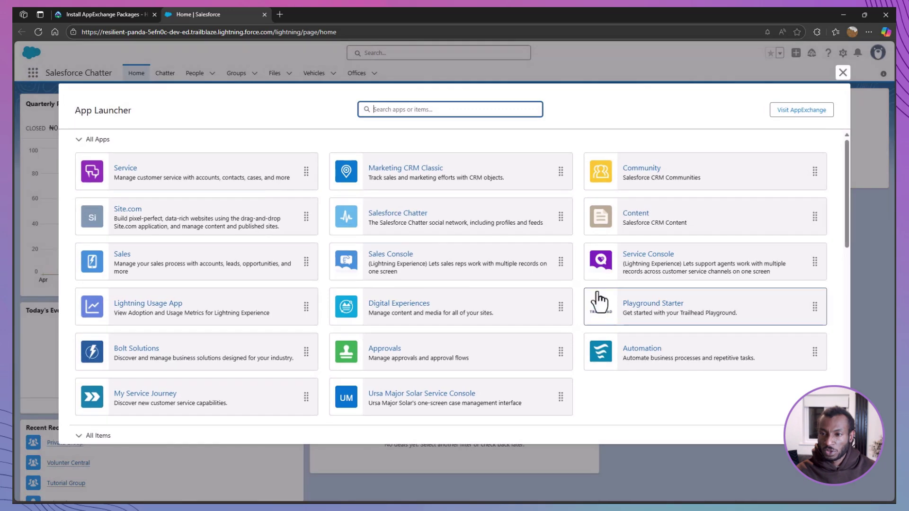
left_click(634, 306)
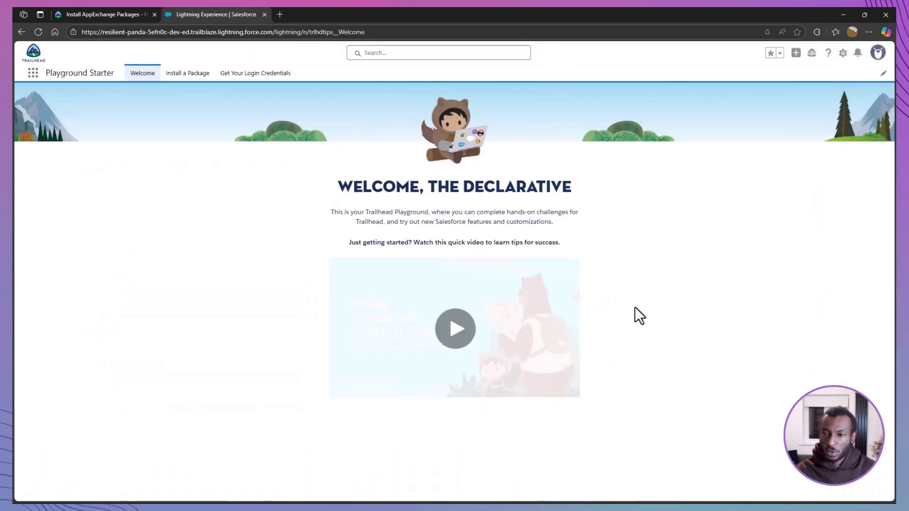
left_click(243, 76)
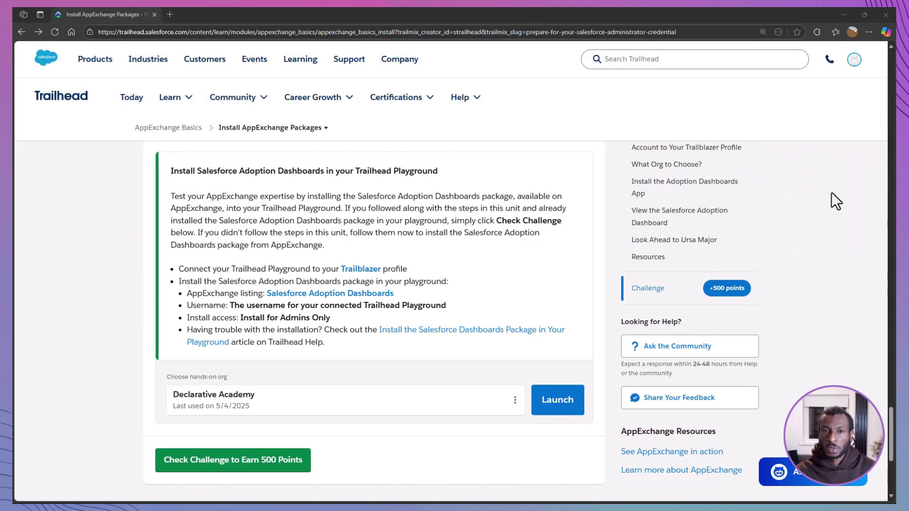
- From Trailblazer profile Settings, start connecting a Salesforce account
left_click(853, 59)
left_click(750, 226)
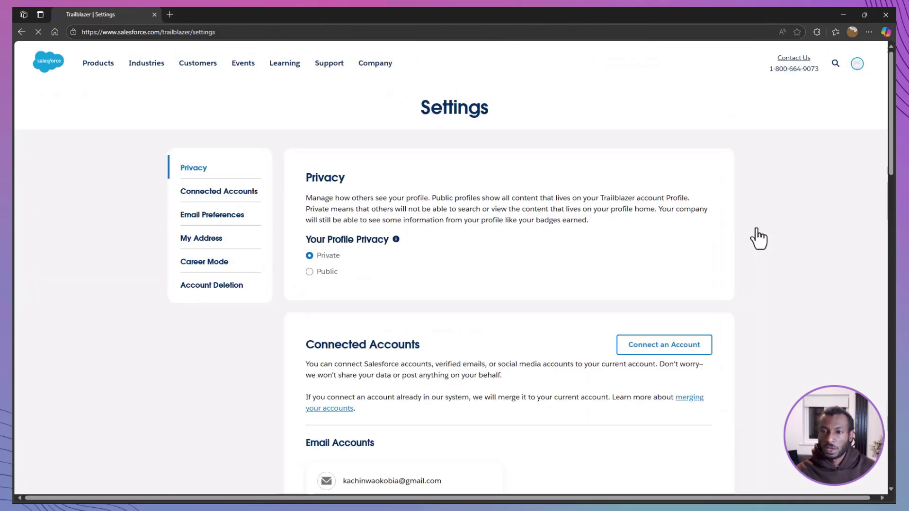
left_click(686, 347)
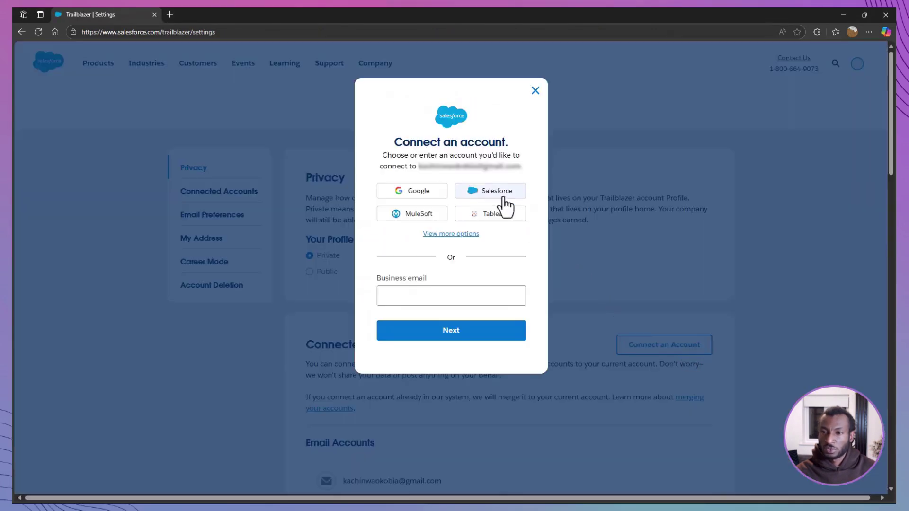
left_click(503, 194)
- Log in with the playground's username and password, remembering the login, and allow access
left_click(203, 147)
key("ctrl+v")
left_click(204, 170)
type("************")
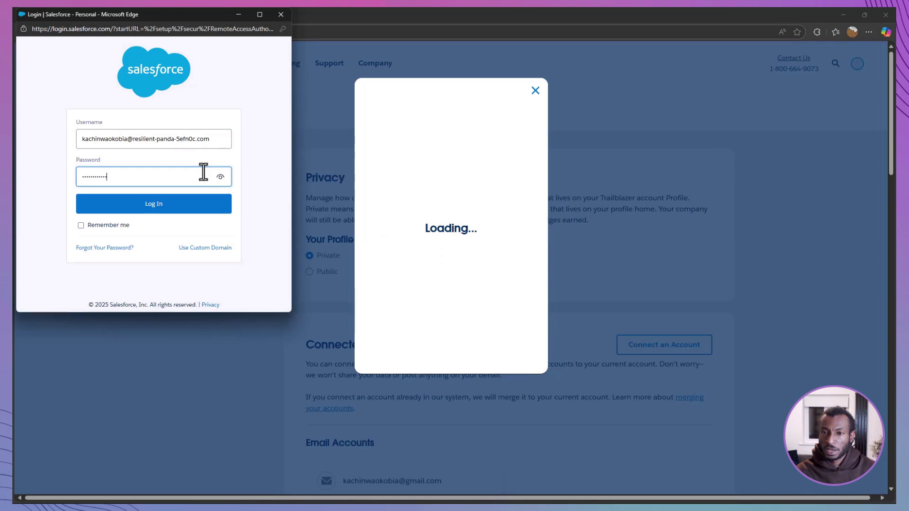
left_click(118, 226)
left_click(138, 204)
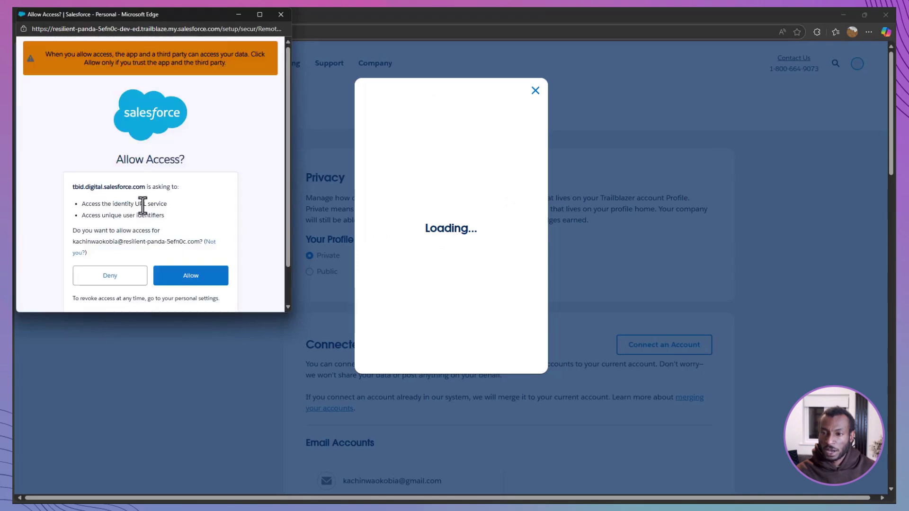
left_click(189, 231)
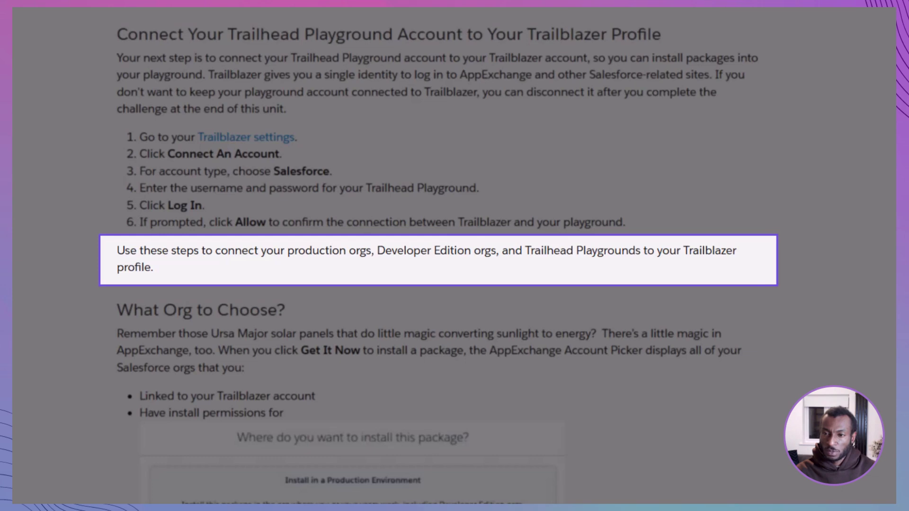
scroll(426, 255, "down", 6)
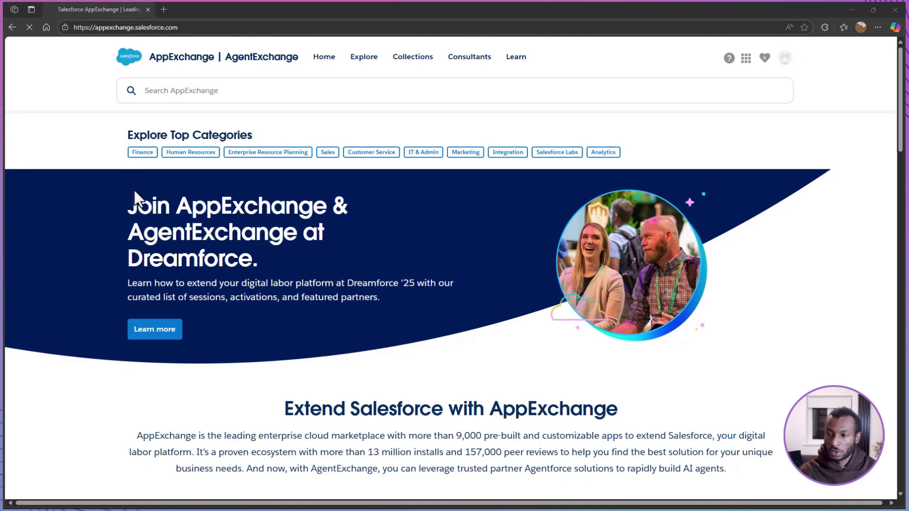
- Get Salesforce Adoption Dashboards via Install in Production, accept the terms, and confirm the install
scroll(112, 203, "down", 6)
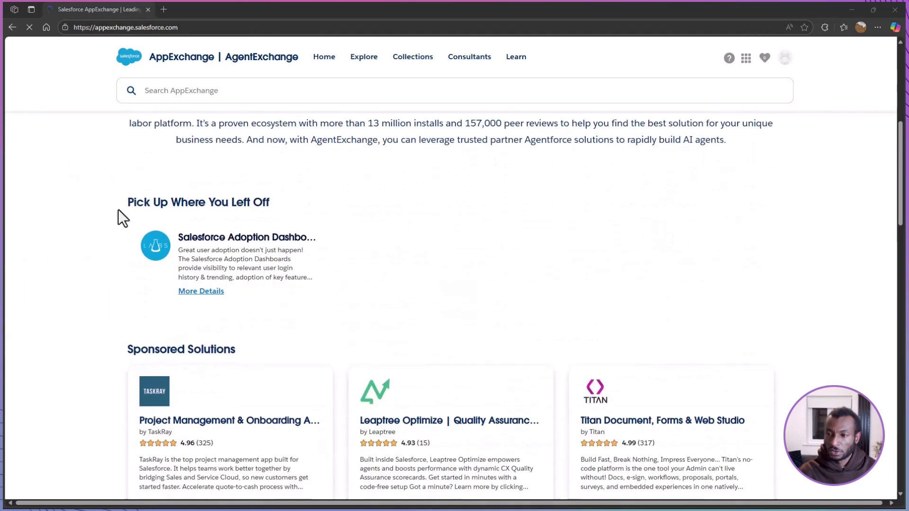
left_click(199, 291)
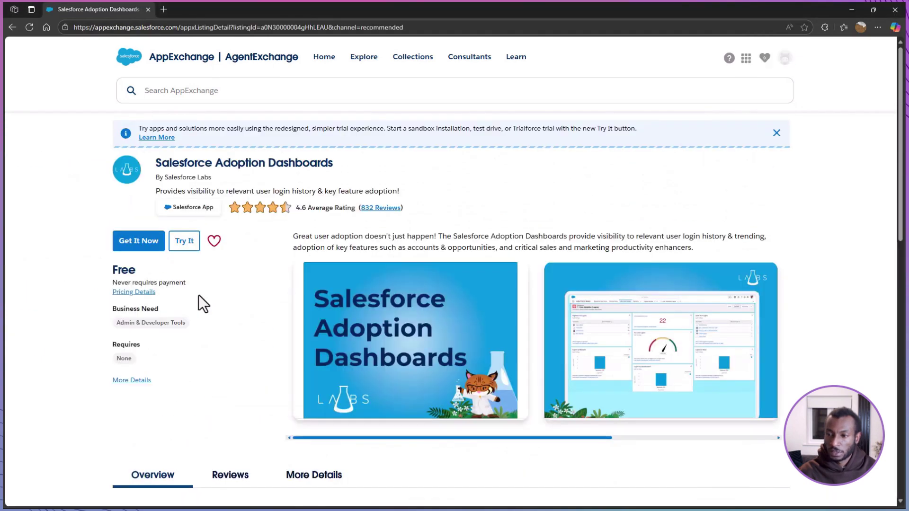
left_click(132, 244)
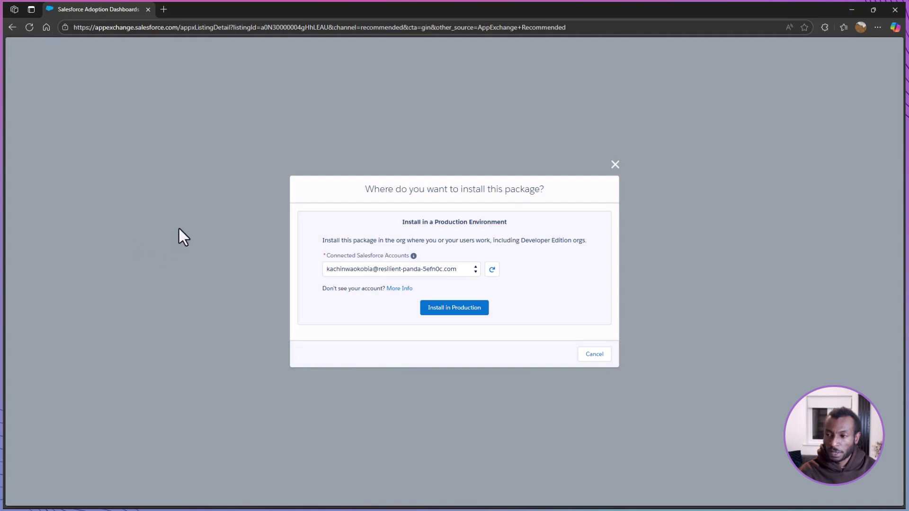
left_click(459, 310)
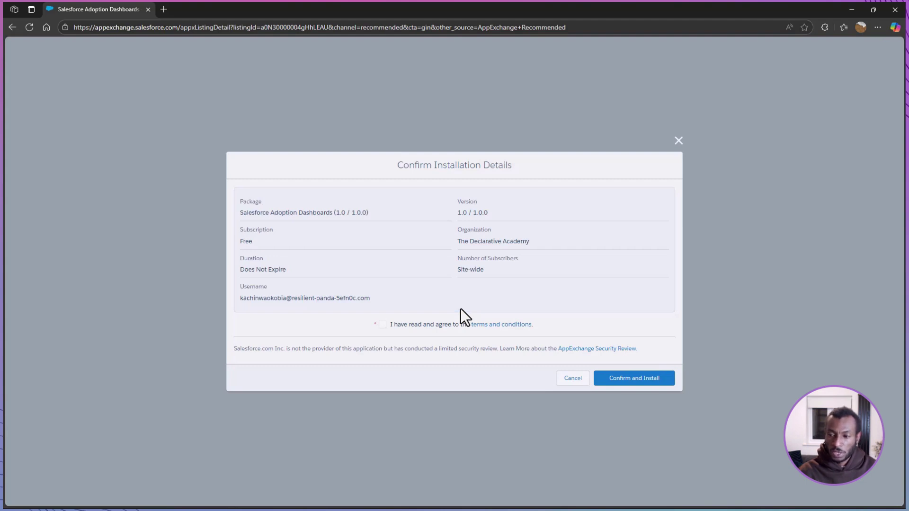
triple_click(461, 309)
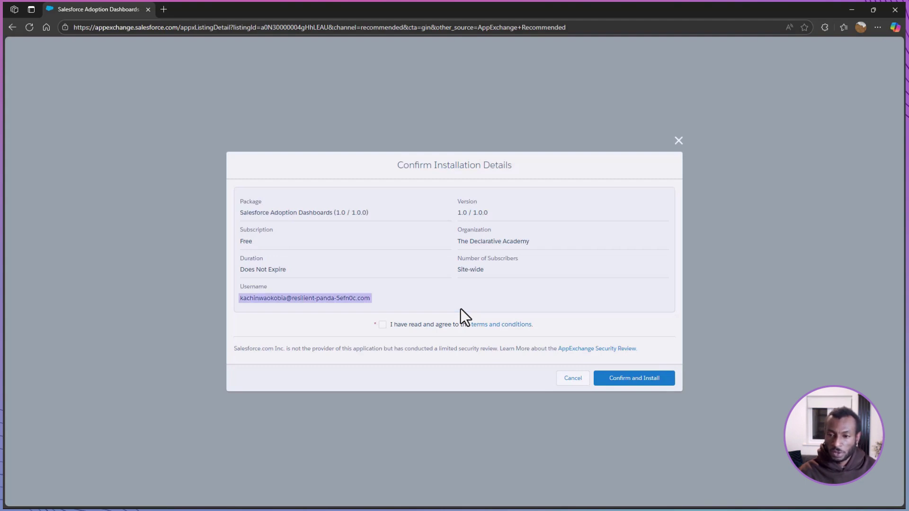
left_click(461, 309)
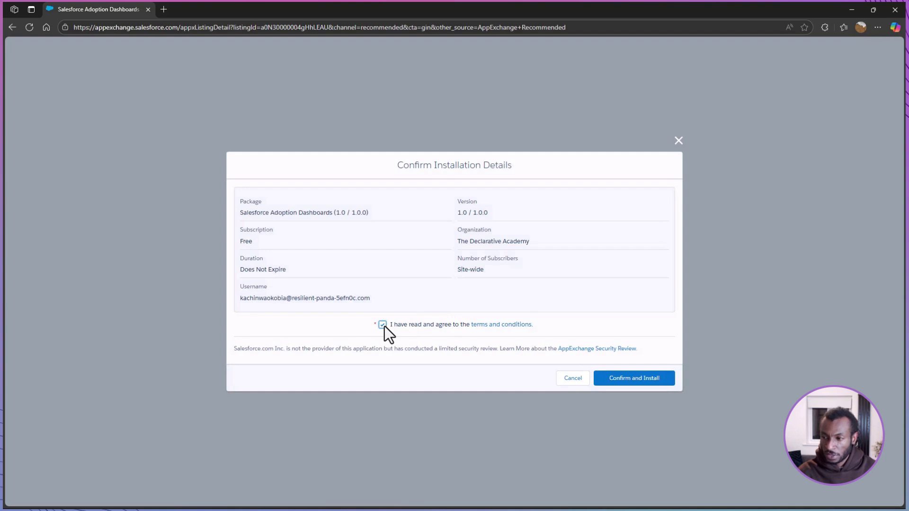
left_click(625, 379)
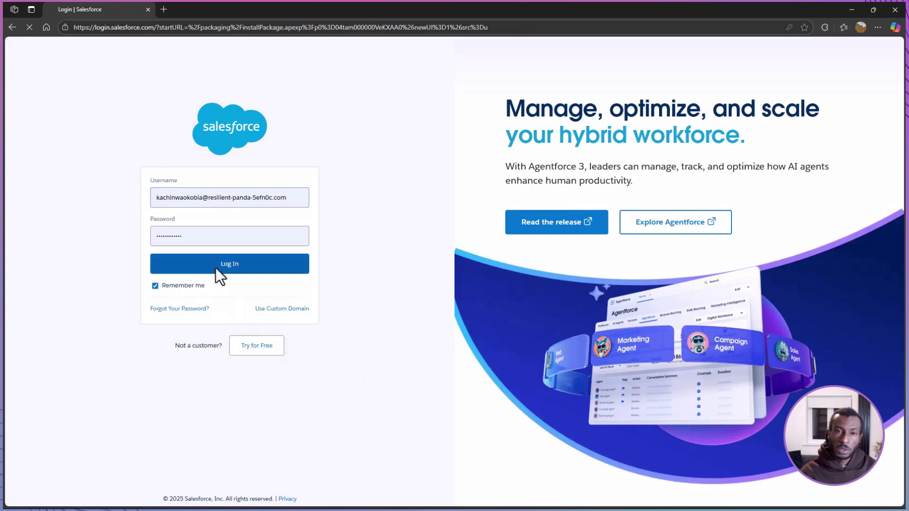
- Log in to the playground, install the package for admins only, and finish with Done
left_click(217, 268)
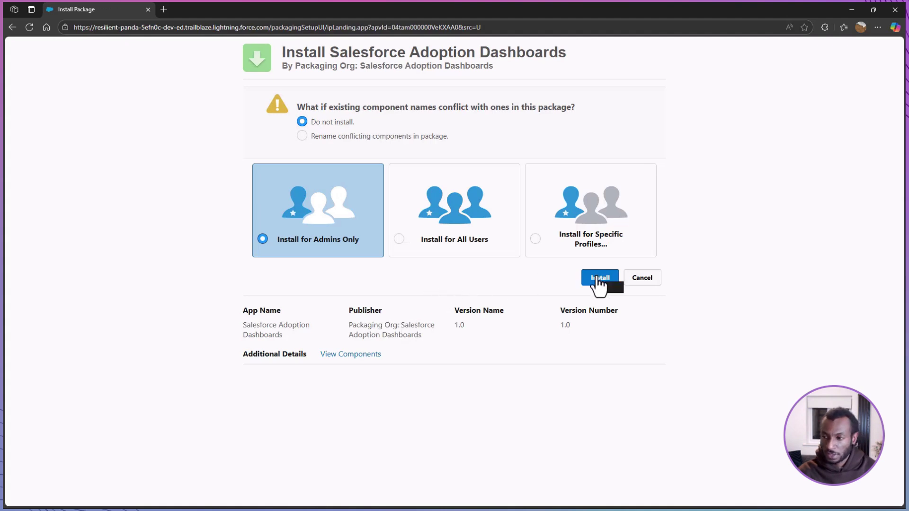
left_click(598, 279)
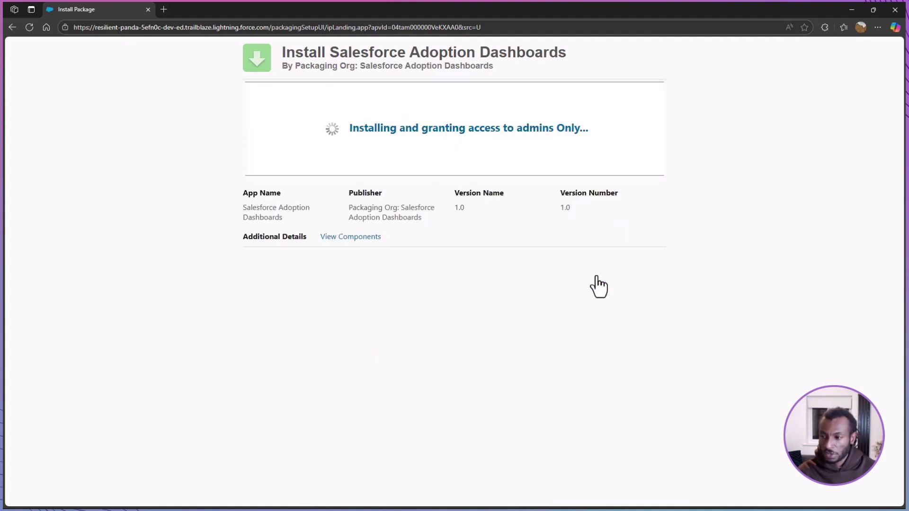
left_click(639, 156)
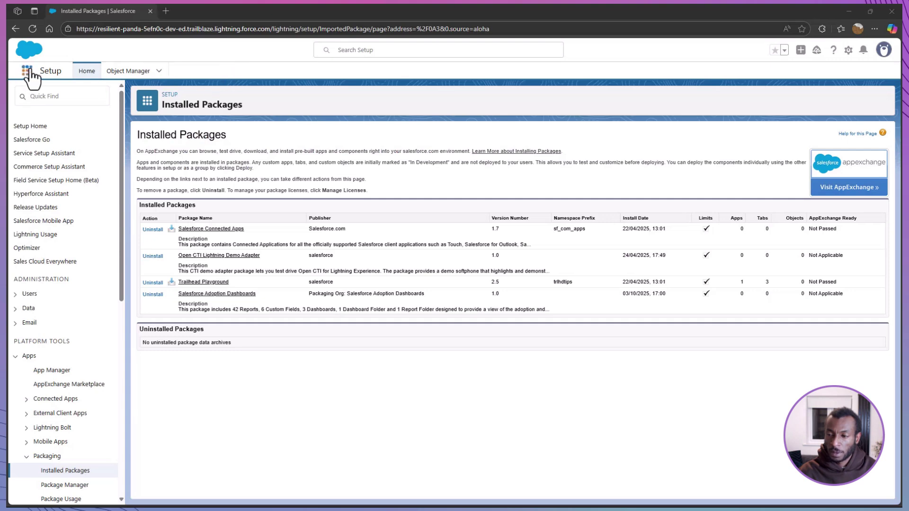
- Search 'dash' for Dashboards, then open 1 - User Adoption (Logins) in Salesforce Adoption Dashboards folder
left_click(27, 71)
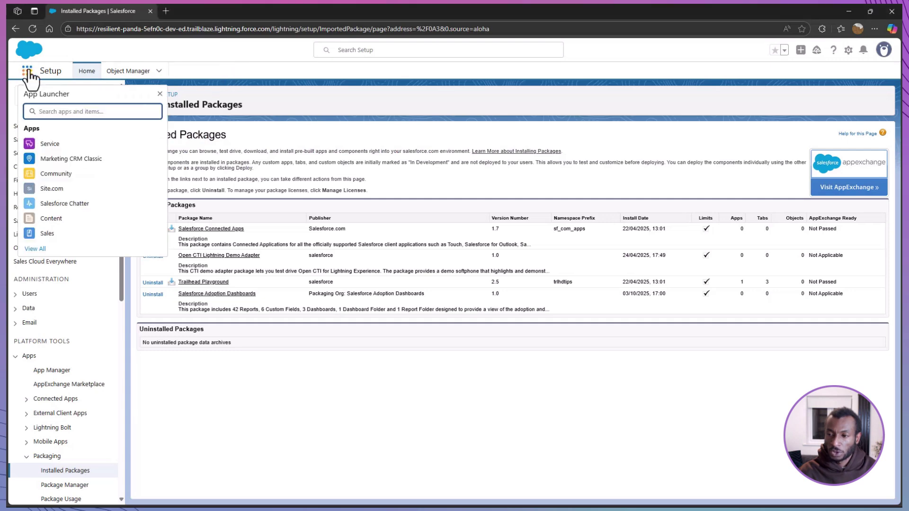
type("dash")
left_click(50, 168)
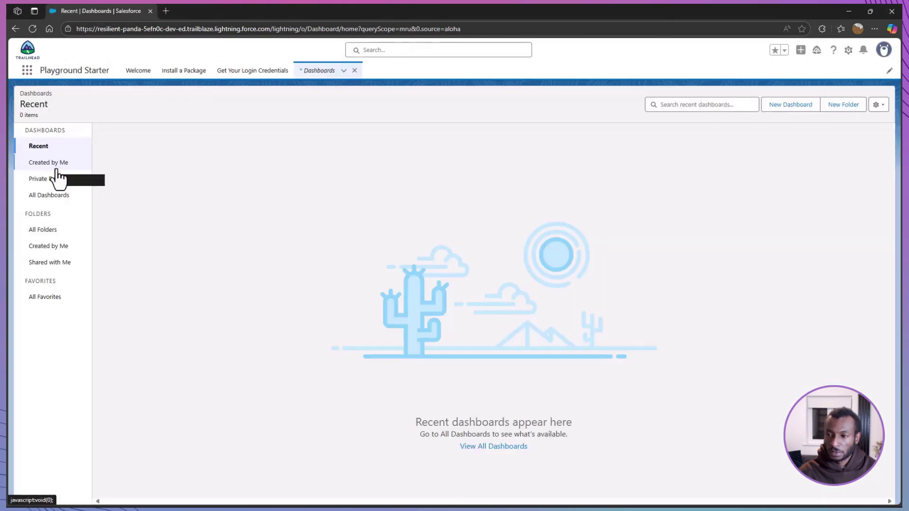
left_click(47, 231)
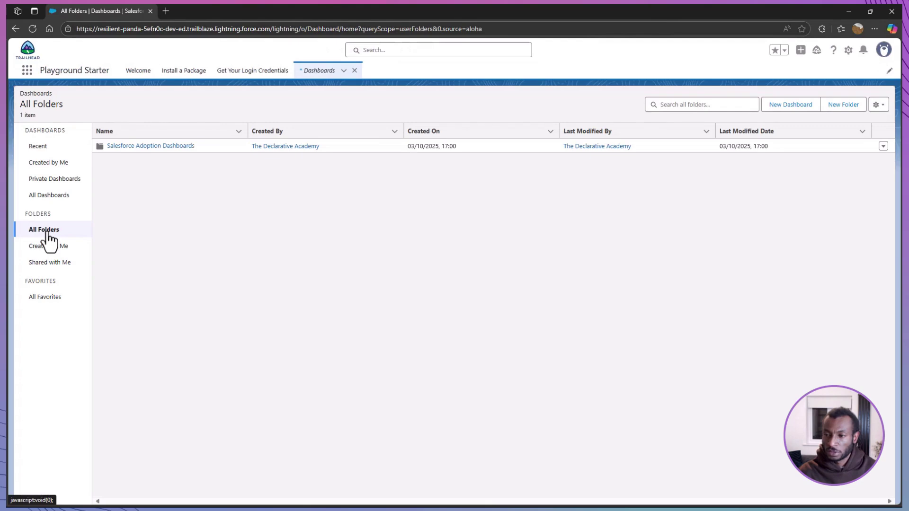
left_click(137, 146)
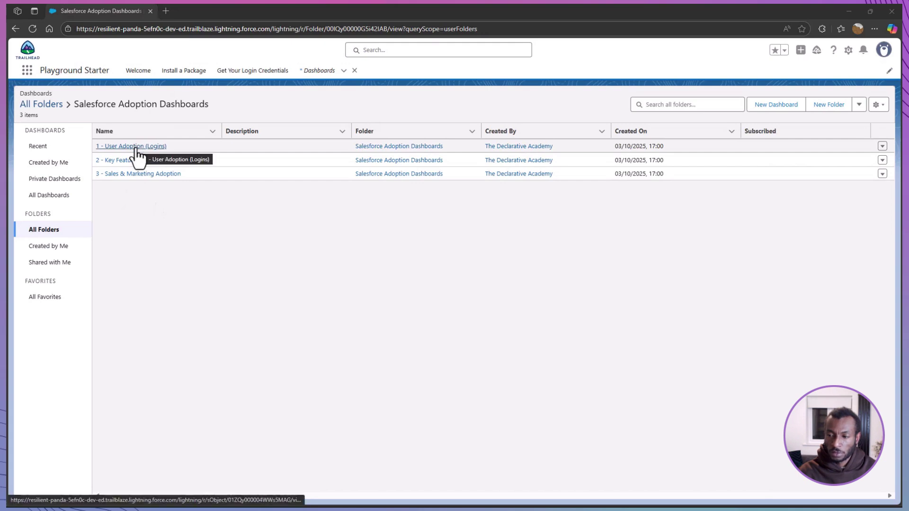
left_click(140, 146)
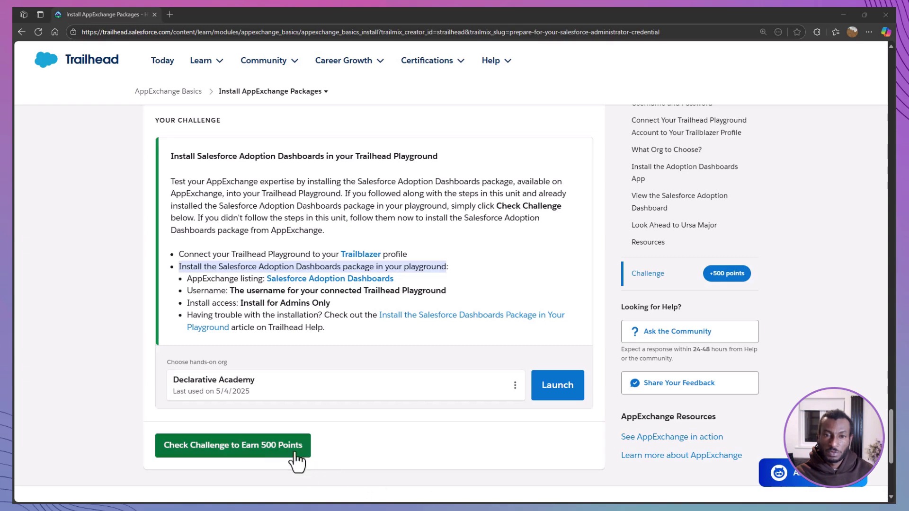
- Check the challenge to earn the 500 points
left_click(292, 485)
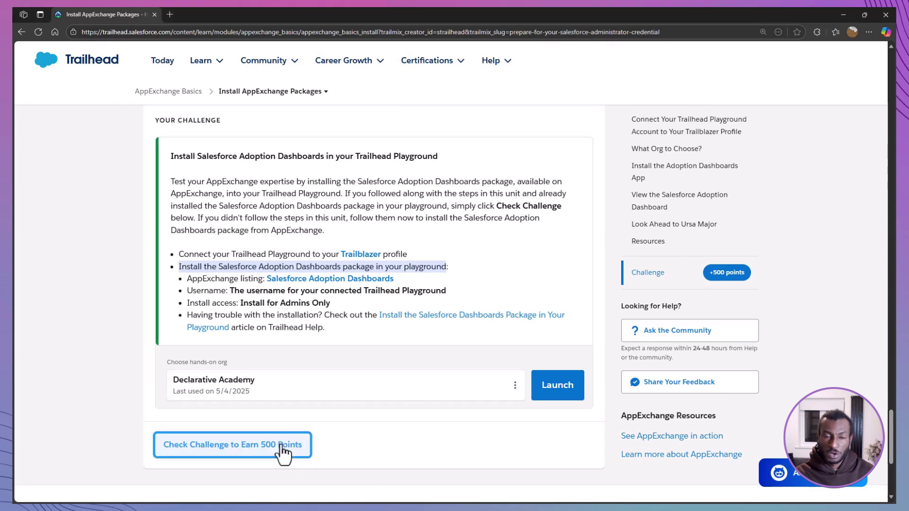